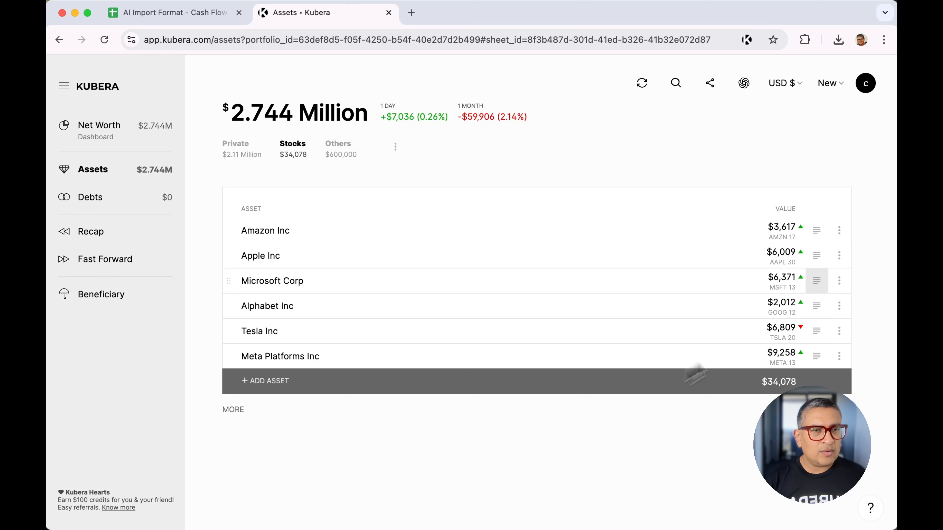
# Upload the "AI Import Format - Cash Flow" file through AI Import in the returns section of the Amazon Inc stock
pyautogui.click(818, 235)
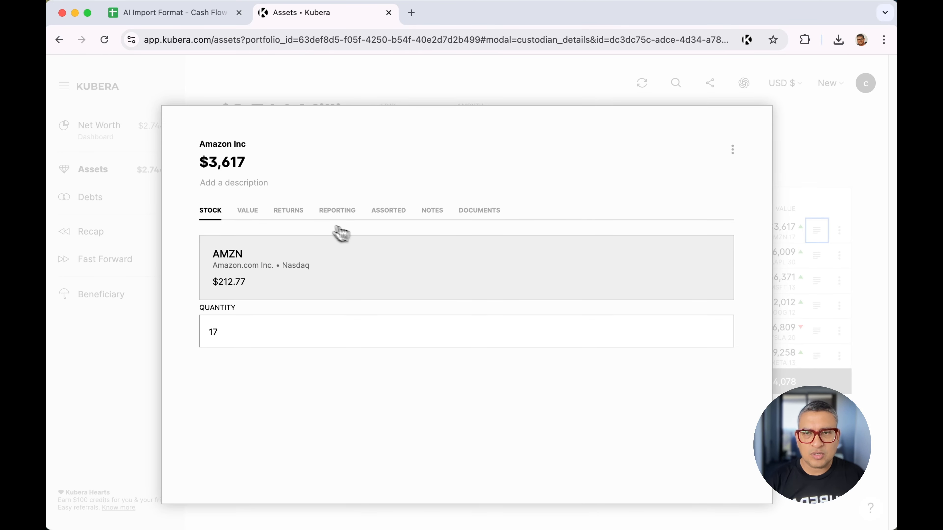
pyautogui.click(293, 214)
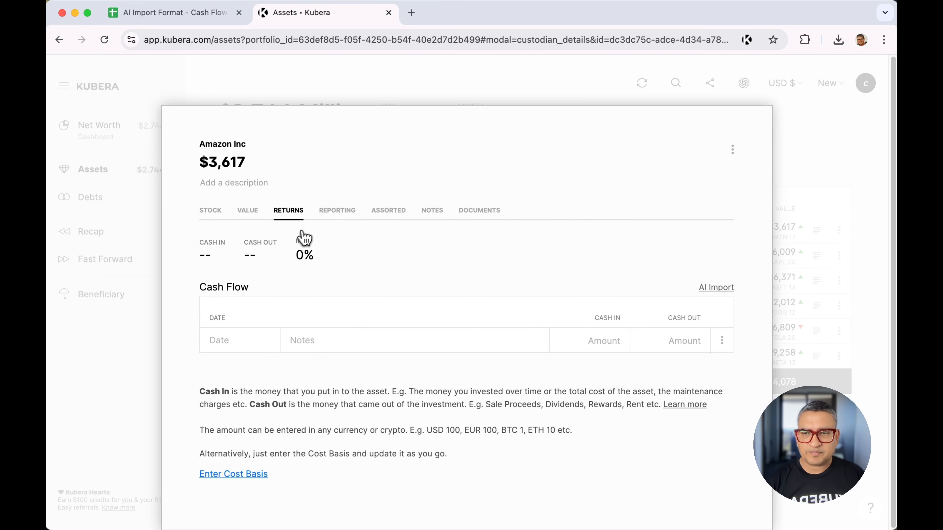
pyautogui.click(708, 288)
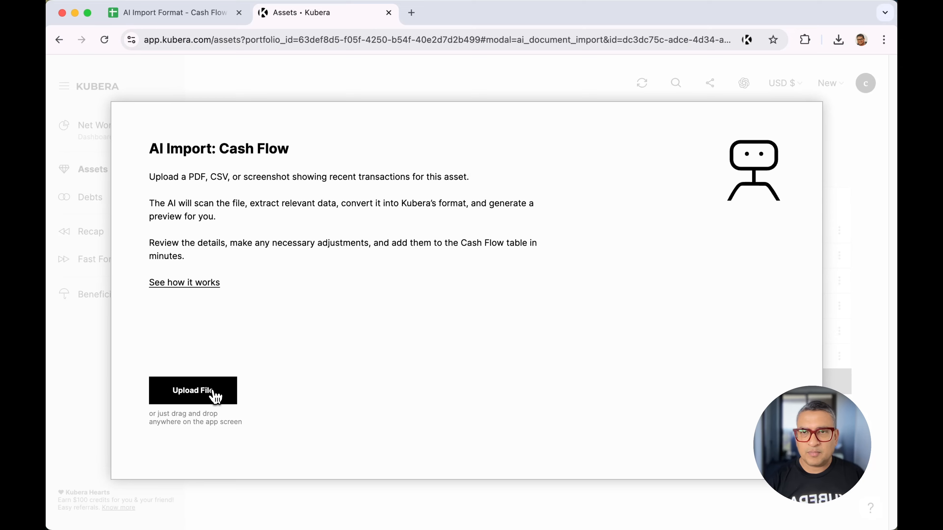
pyautogui.click(216, 397)
pyautogui.doubleClick(388, 197)
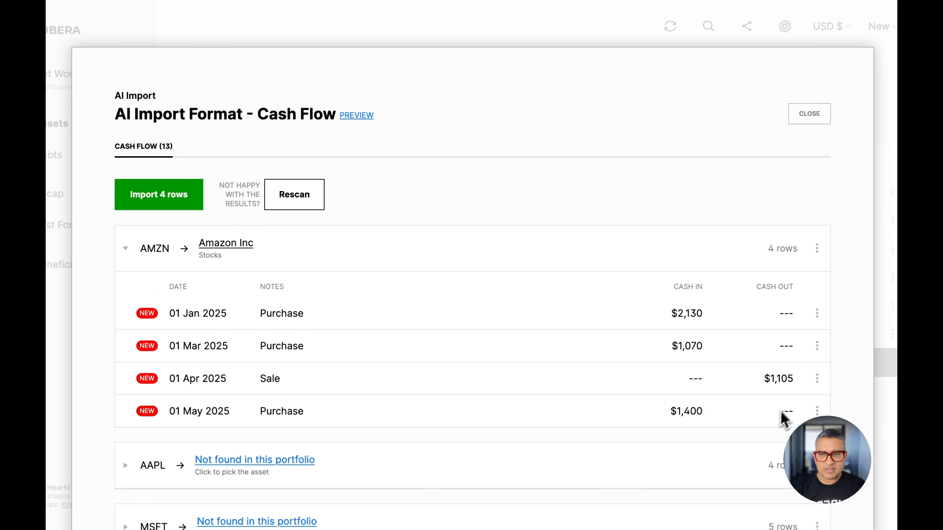
# Review the extracted cash flow preview, import the four AMZN rows into Amazon Inc, and close the import
pyautogui.scroll(-3, 652, 427)
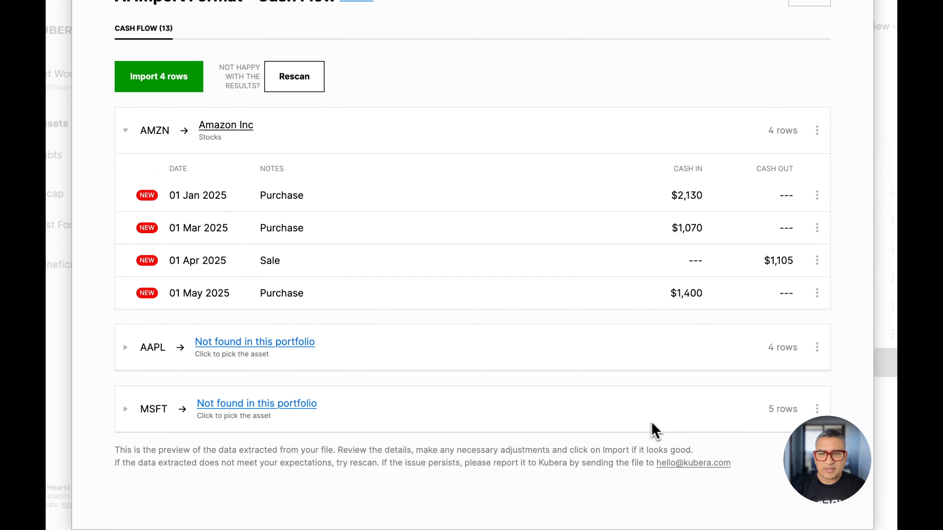
pyautogui.scroll(3, 501, 419)
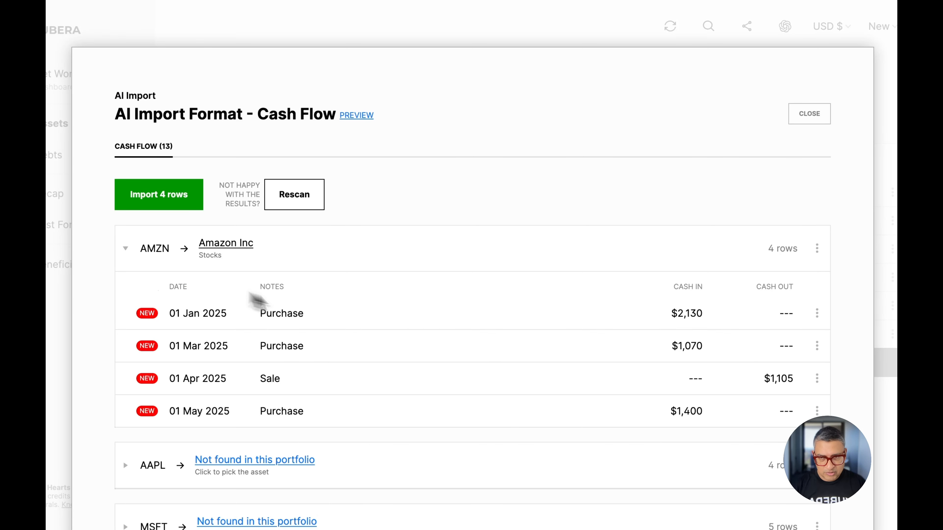
pyautogui.scroll(-3, 375, 336)
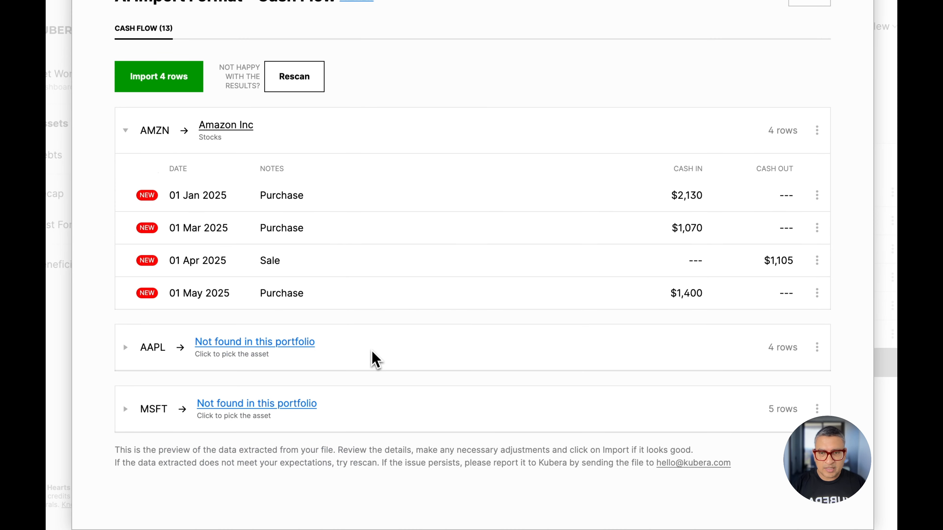
pyautogui.scroll(3, 379, 414)
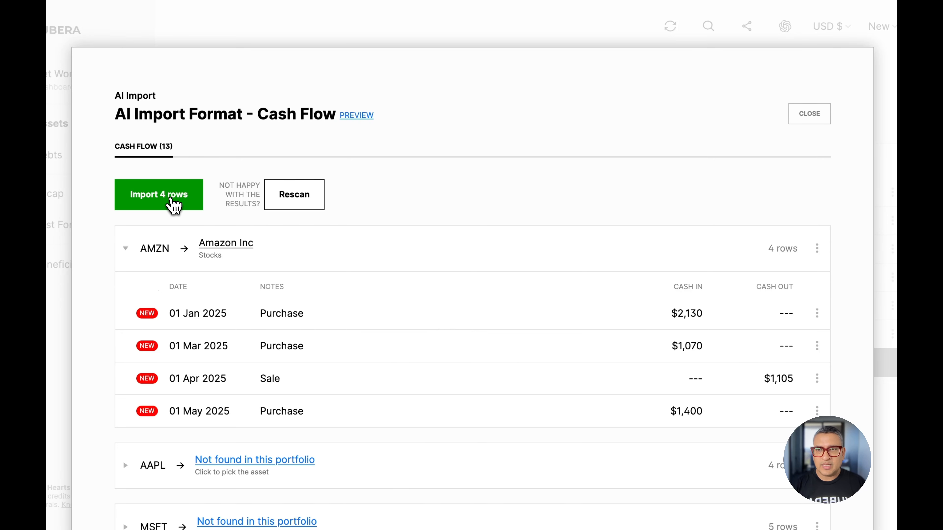
pyautogui.click(173, 205)
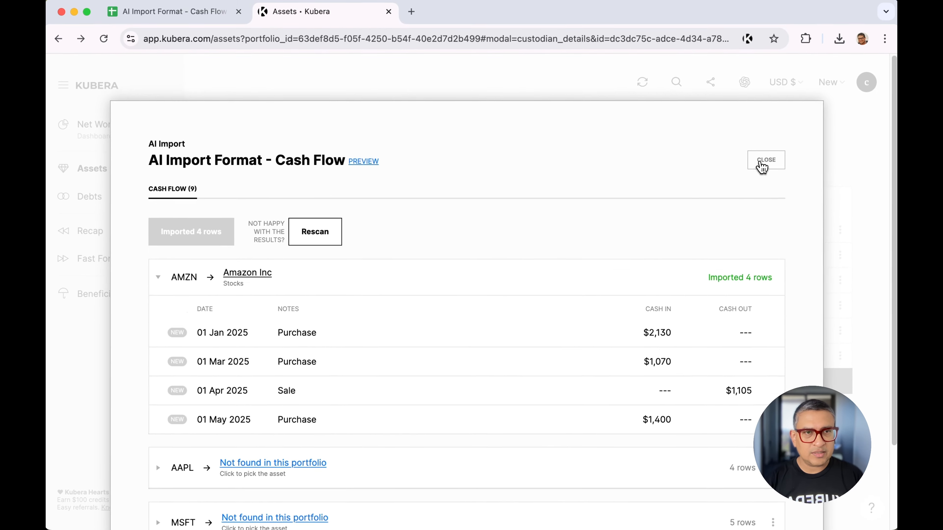
pyautogui.click(761, 167)
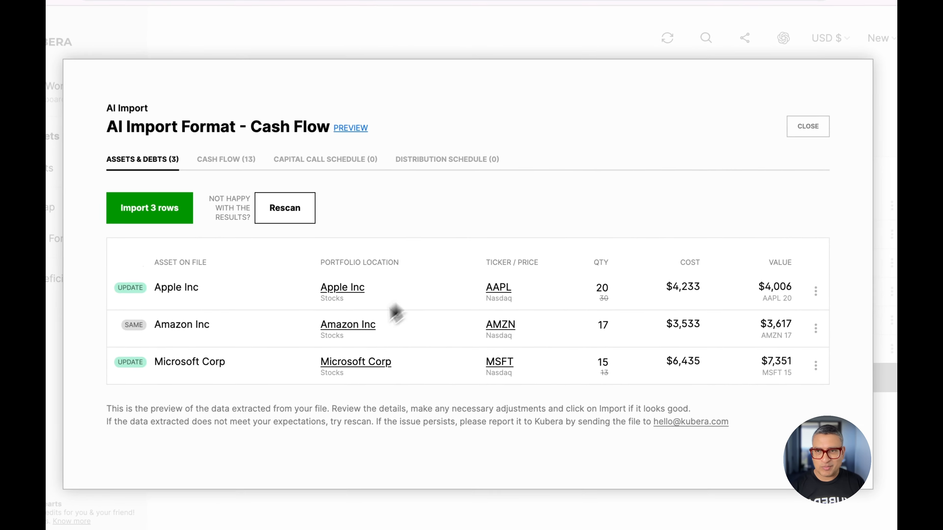
# Examine the extracted cash flow transactions for AAPL, AMZN and MSFT, expanding the Amazon and Microsoft groups
pyautogui.click(231, 163)
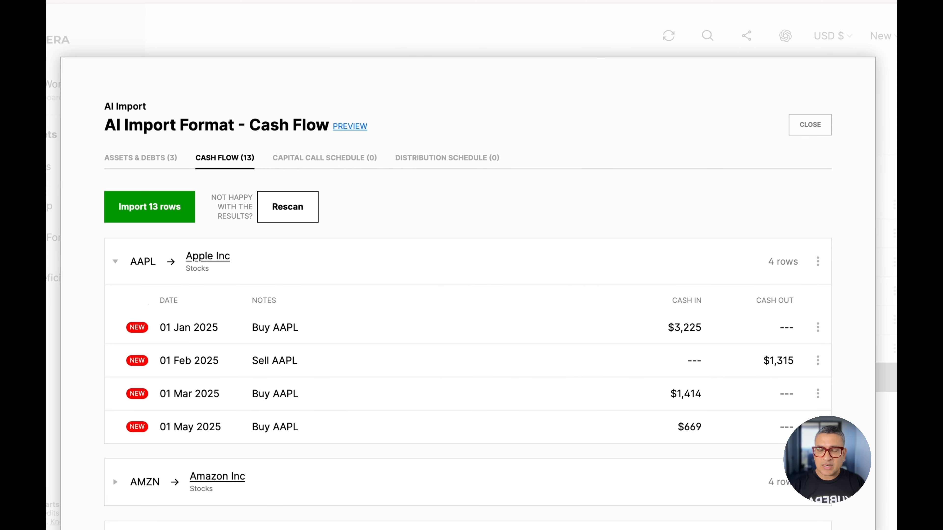
pyautogui.scroll(-1, 468, 294)
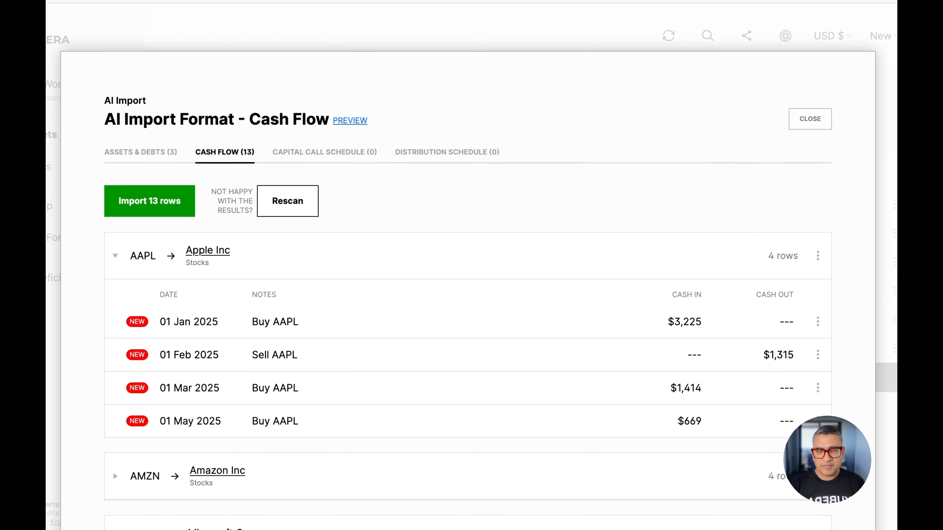
pyautogui.scroll(-3, 468, 294)
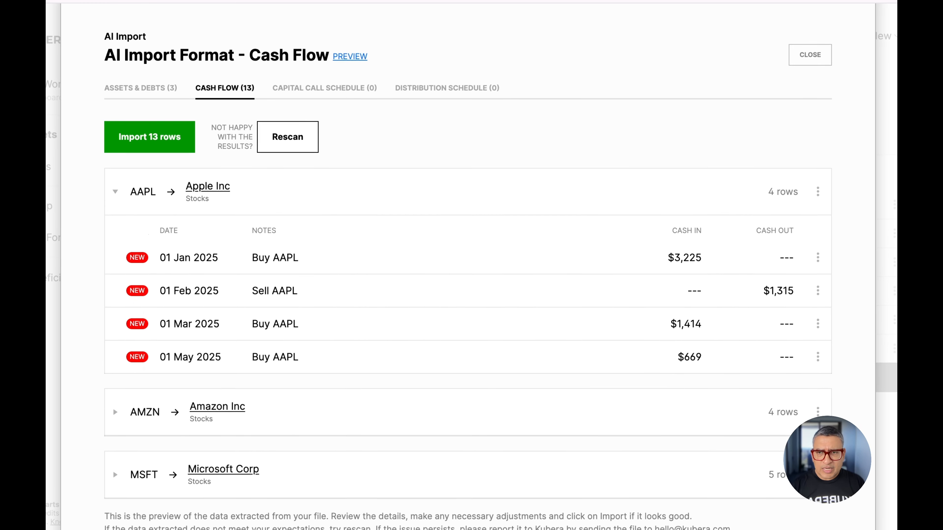
pyautogui.scroll(1, 467, 274)
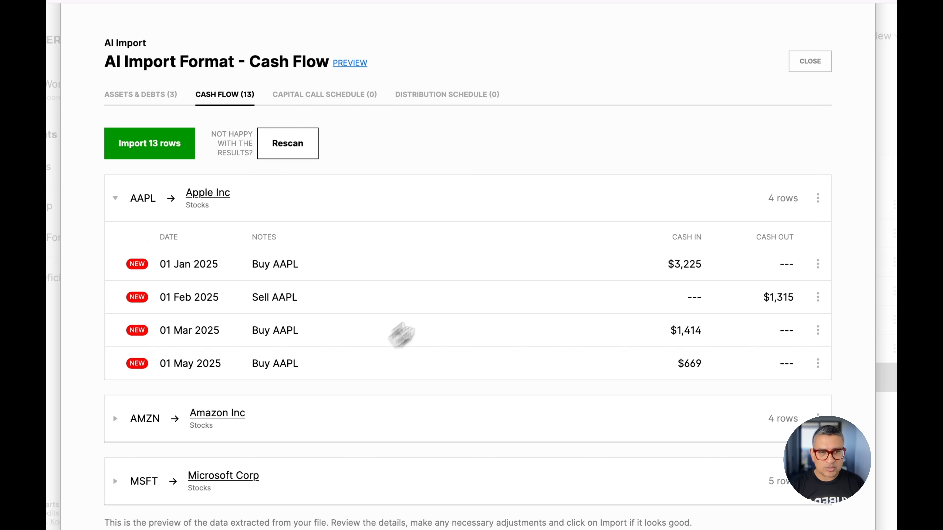
pyautogui.scroll(-1, 532, 340)
pyautogui.scroll(-3, 531, 341)
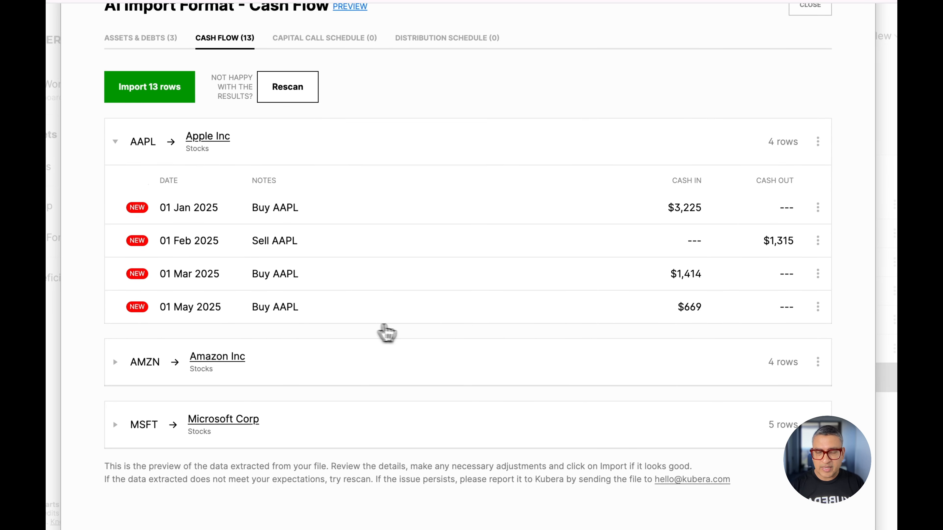
pyautogui.click(408, 362)
pyautogui.scroll(-5, 410, 363)
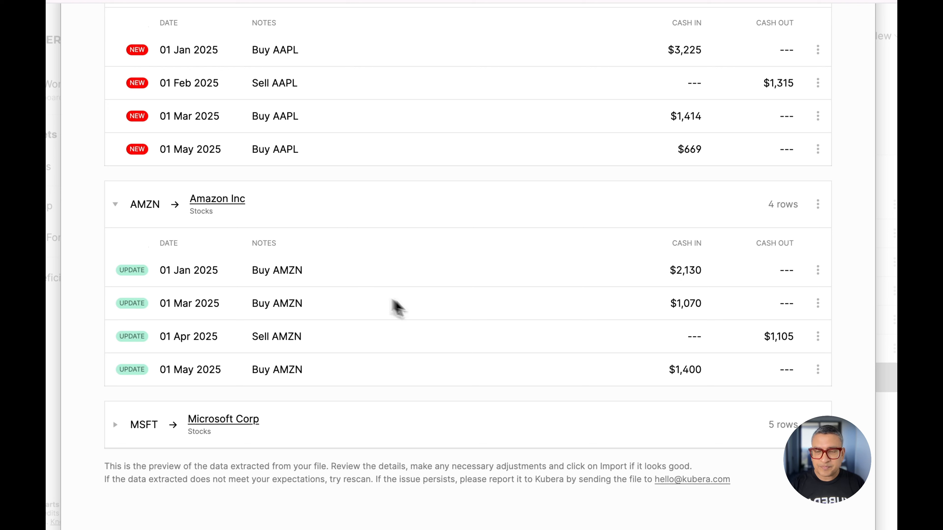
pyautogui.click(391, 429)
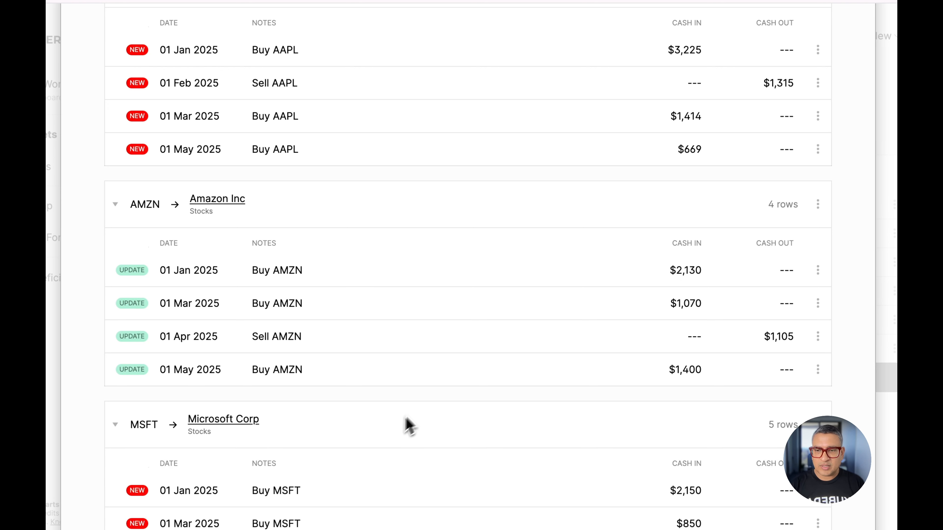
pyautogui.scroll(-5, 409, 412)
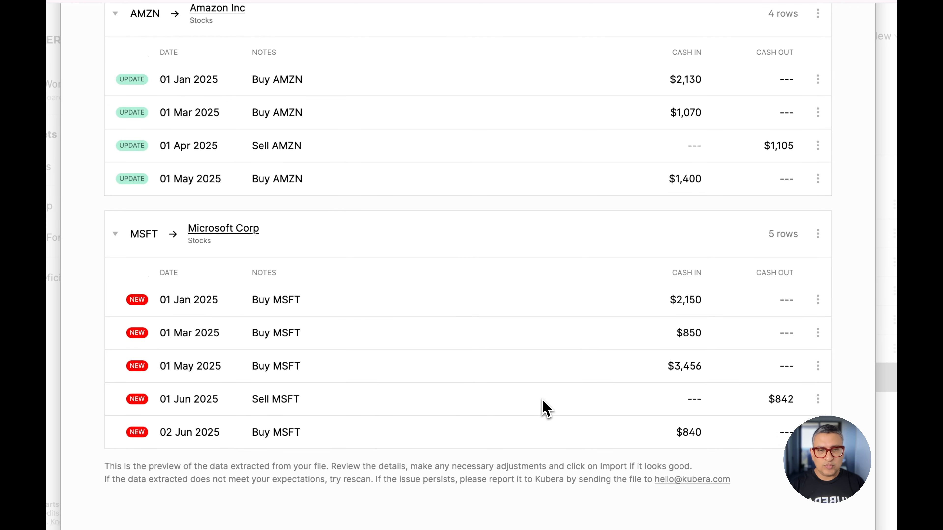
# Select Apple Inc from the Stocks sheet as the portfolio asset matched to the AAPL cash flow rows
pyautogui.scroll(2, 546, 408)
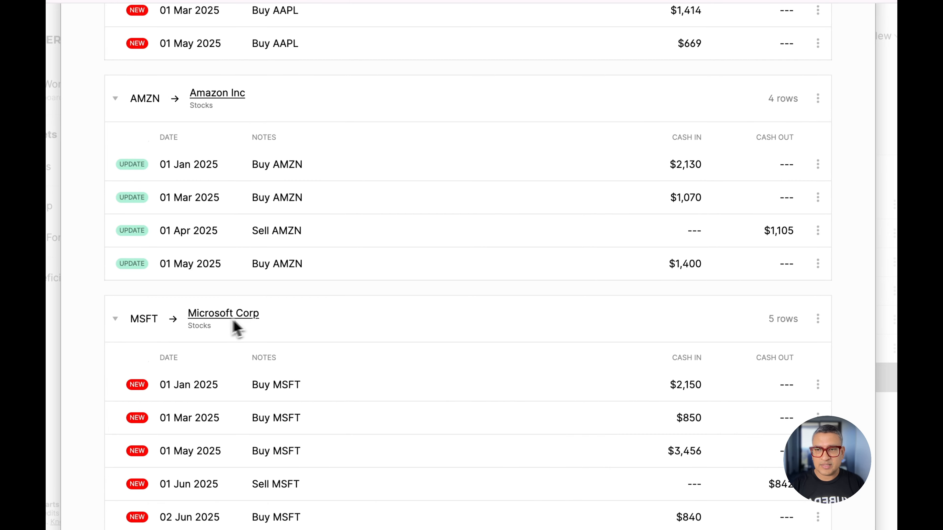
pyautogui.scroll(9, 230, 326)
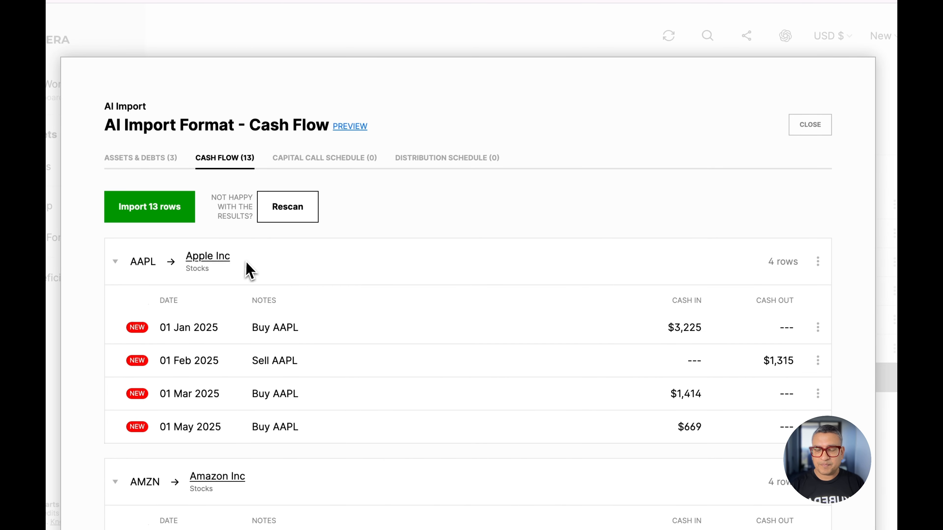
pyautogui.click(214, 258)
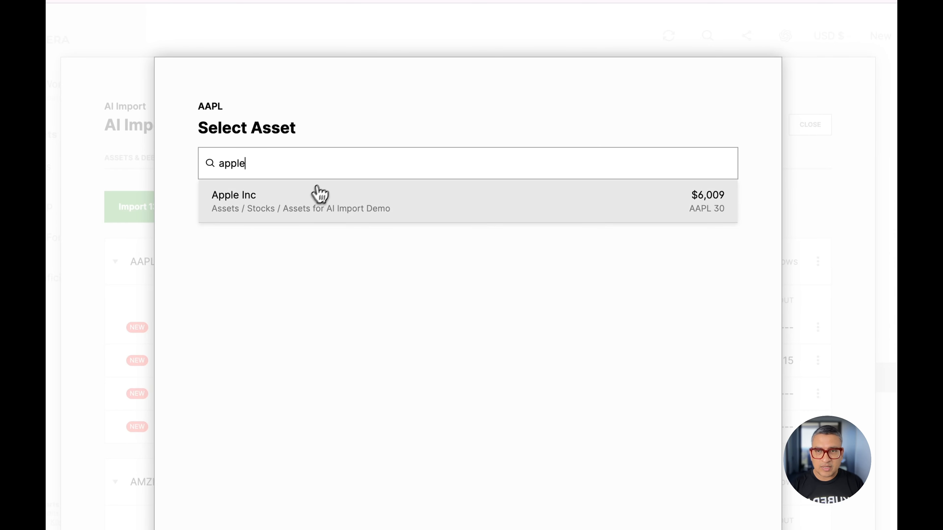
pyautogui.click(318, 195)
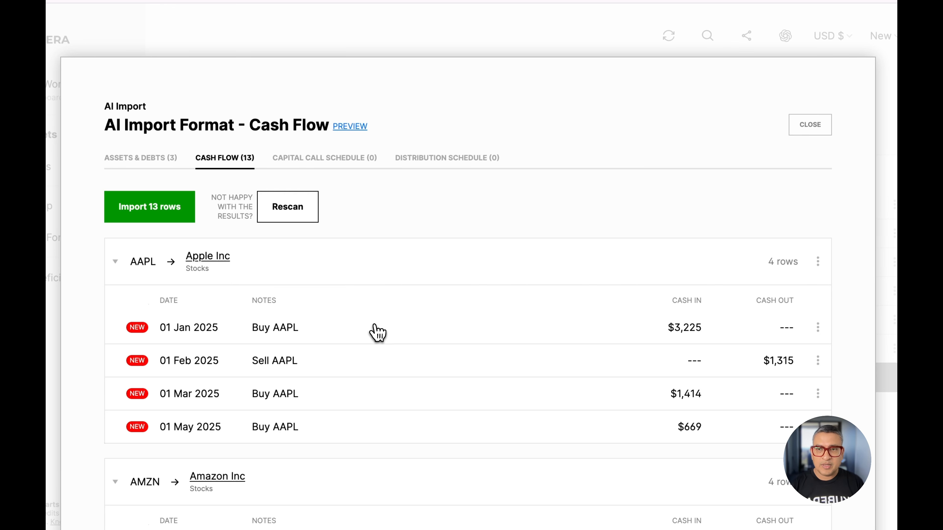
# Exclude the Amazon Inc cash flow group from the import by ignoring all its rows, and collapse the group
pyautogui.scroll(-1, 431, 391)
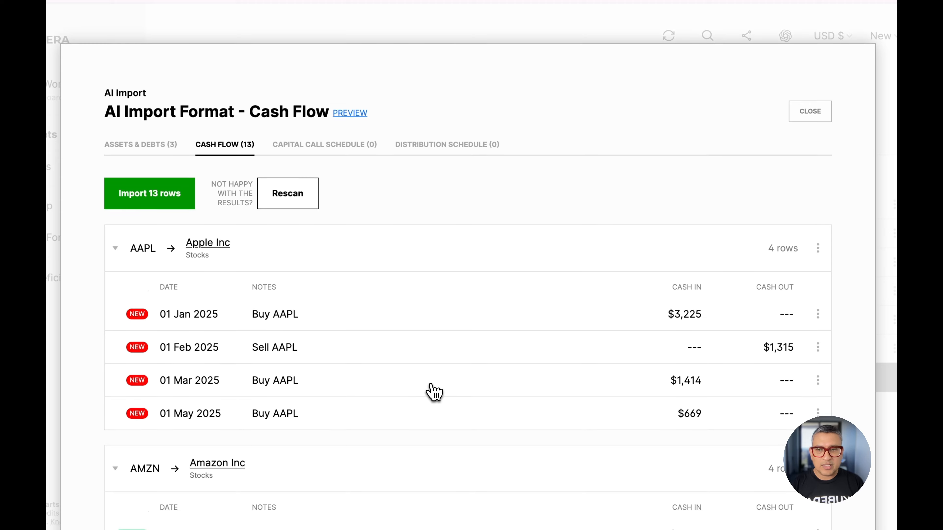
pyautogui.scroll(-10, 434, 392)
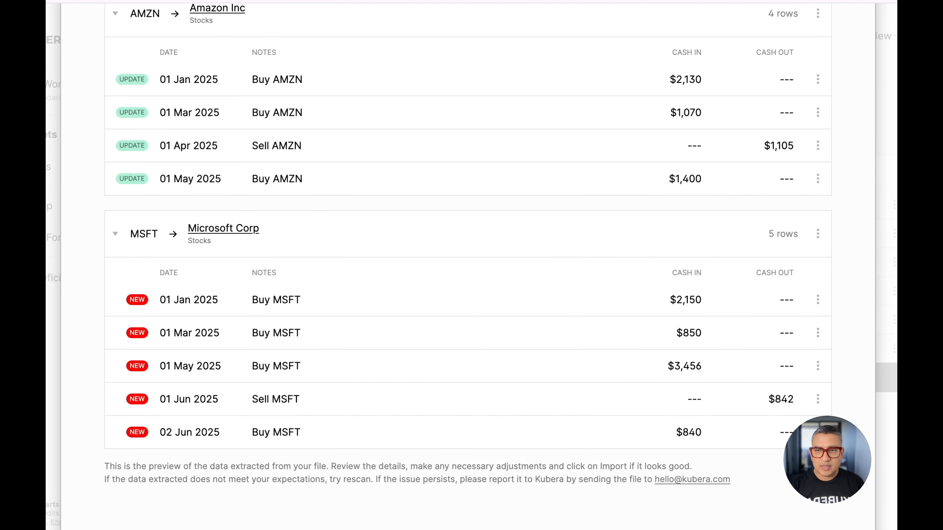
pyautogui.scroll(10, 427, 389)
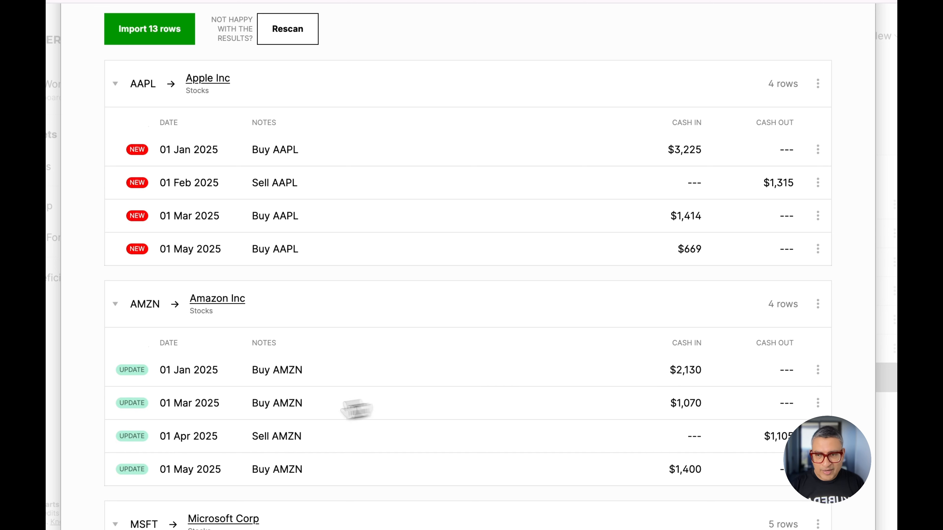
pyautogui.click(818, 305)
pyautogui.click(765, 350)
pyautogui.click(852, 346)
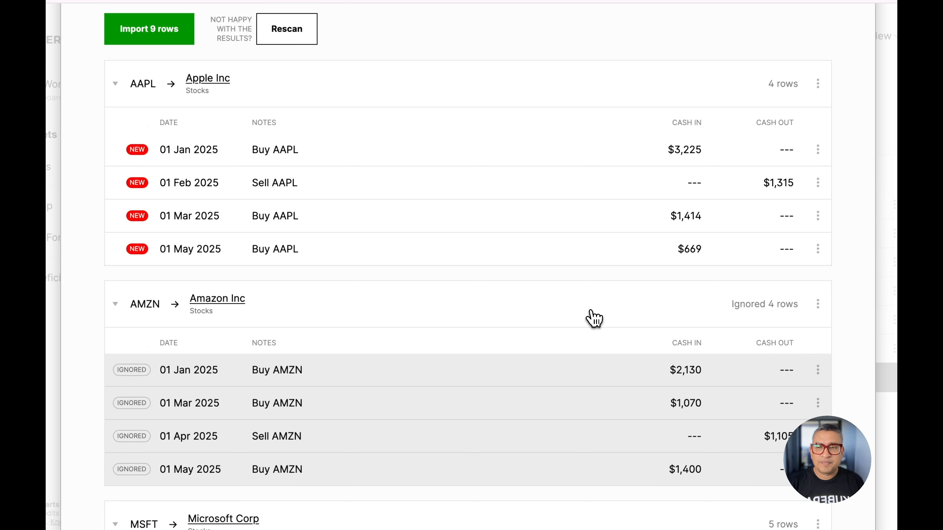
pyautogui.click(594, 318)
# Import the nine AAPL and MSFT cash flow rows, check each asset's import status, and close the import preview
pyautogui.scroll(-3, 555, 384)
pyautogui.scroll(5, 555, 385)
pyautogui.scroll(-6, 555, 385)
pyautogui.scroll(6, 555, 385)
pyautogui.scroll(2, 555, 388)
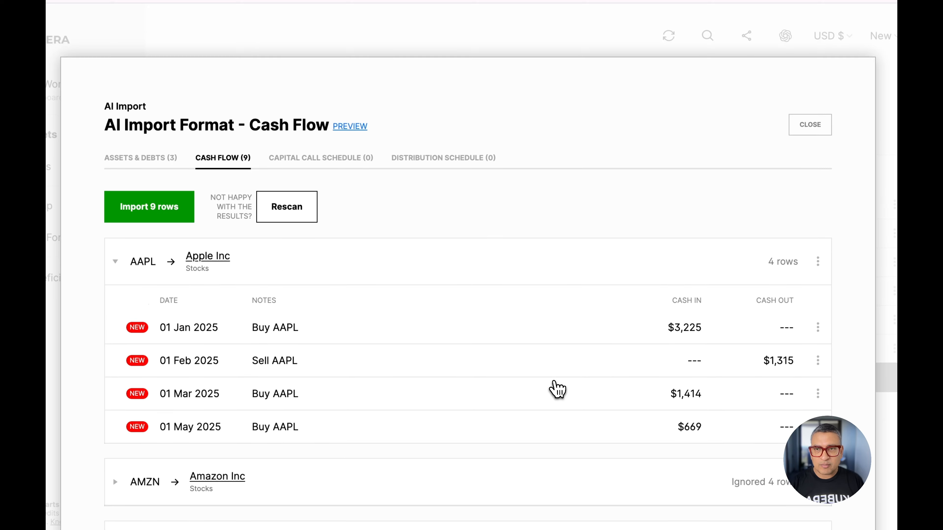
pyautogui.click(158, 208)
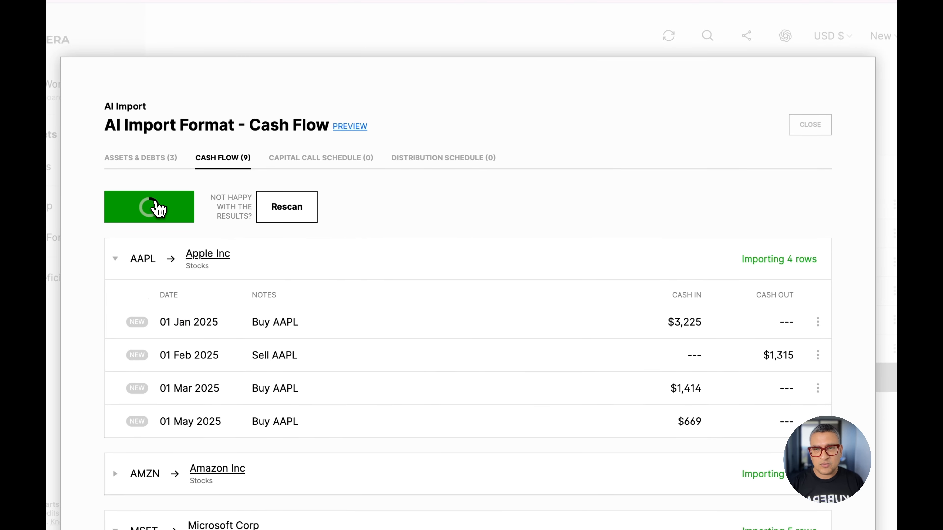
pyautogui.scroll(-5, 585, 341)
pyautogui.scroll(5, 585, 341)
pyautogui.scroll(-6, 585, 339)
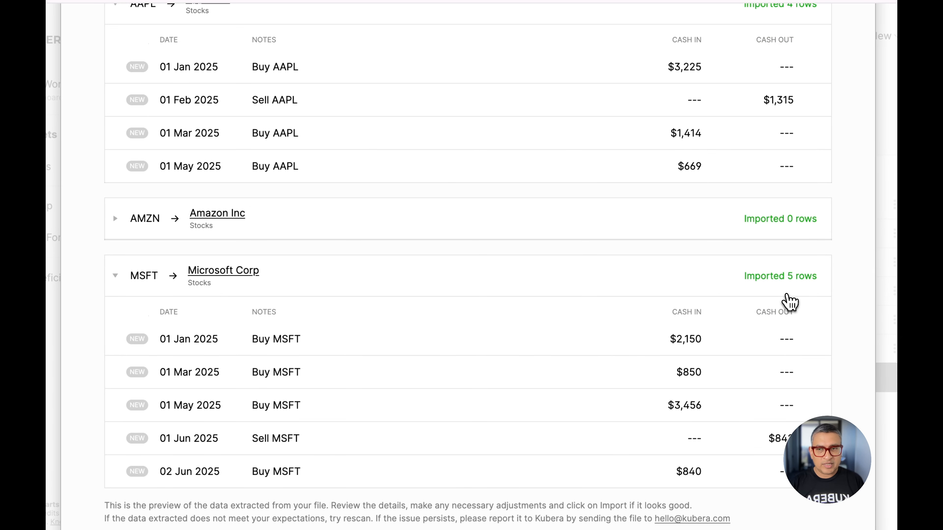
pyautogui.scroll(6, 786, 302)
pyautogui.click(810, 98)
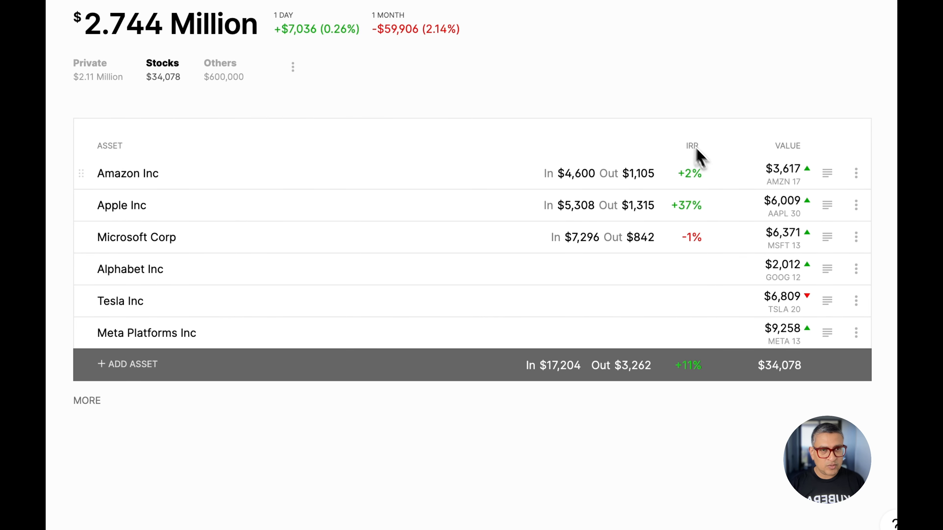
# Open the returns details of Apple Inc to view its imported cash flow
pyautogui.click(681, 215)
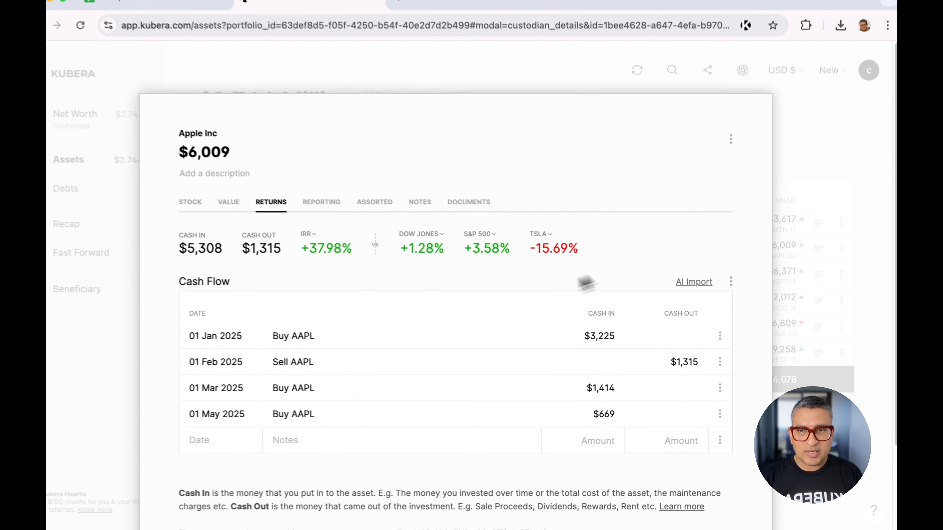